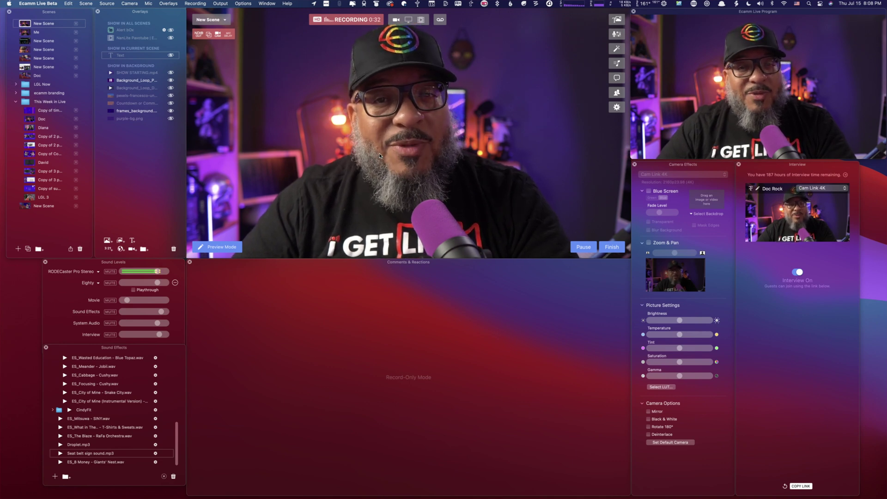
# Preview the text overlay editor with its sample TEXT, then bring up the Overlays menu.
pyautogui.click(132, 241)
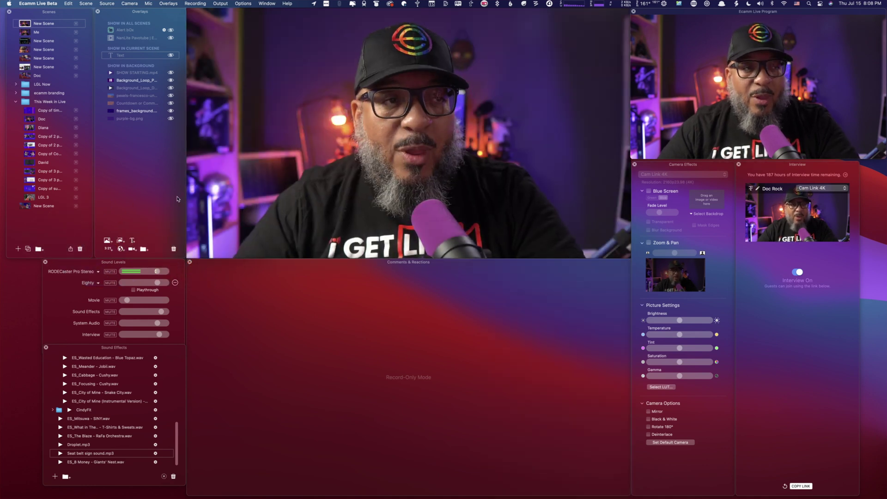
pyautogui.click(168, 4)
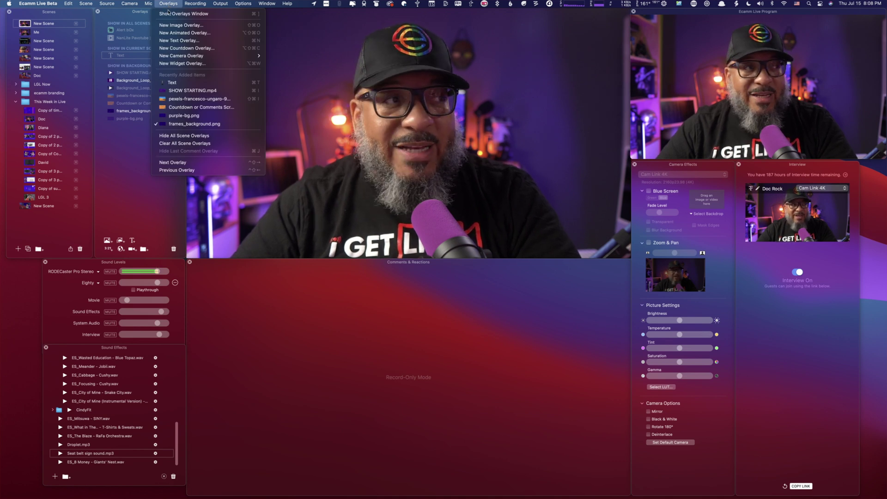
# Start a fresh text overlay, reopened with Cmd+N, and replace the placeholder with ALOHA.
pyautogui.click(171, 41)
pyautogui.click(504, 212)
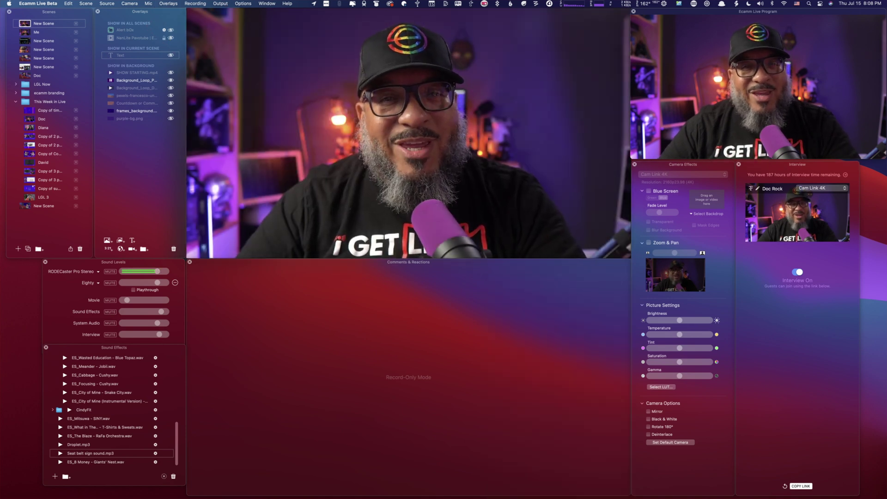
pyautogui.press('super+n')
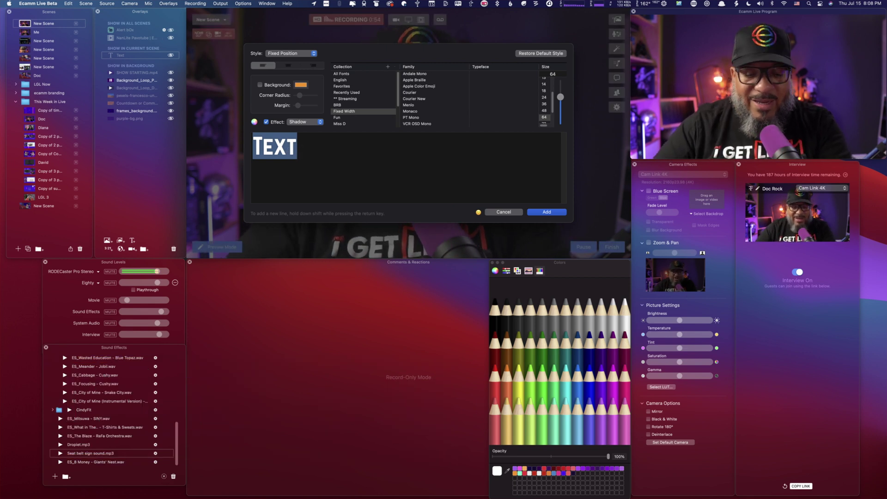
pyautogui.write('ALOHA')
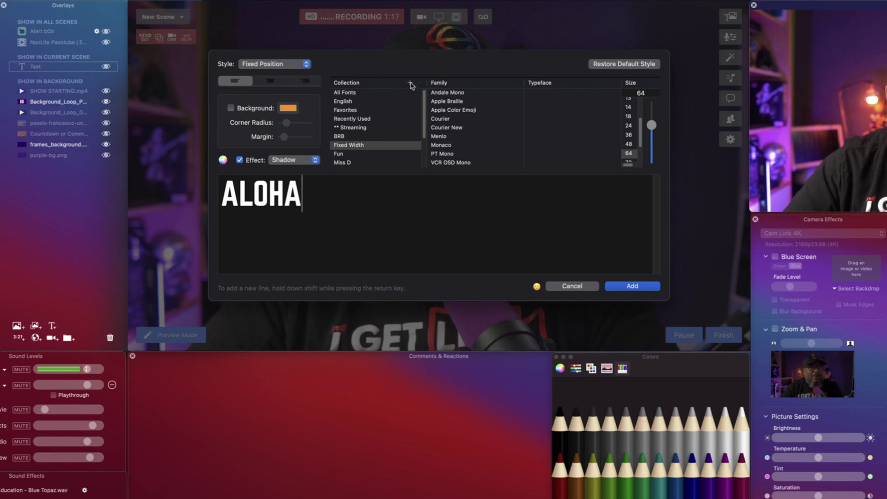
# Add an empty font collection named ECAMM and return to the All Fonts list.
pyautogui.click(409, 83)
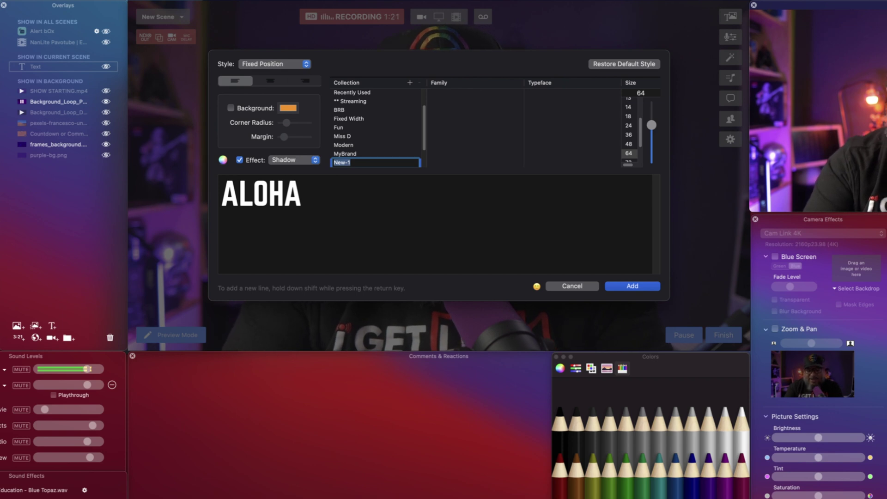
pyautogui.write('ECAMM')
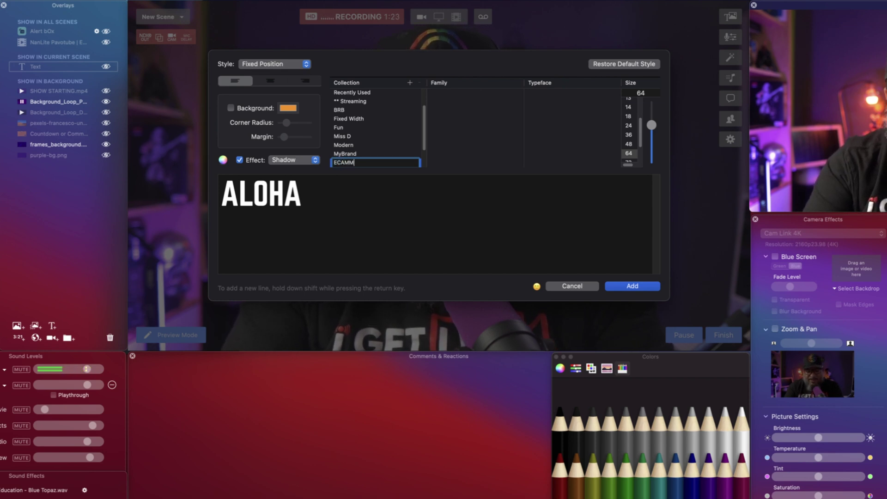
pyautogui.press('Return')
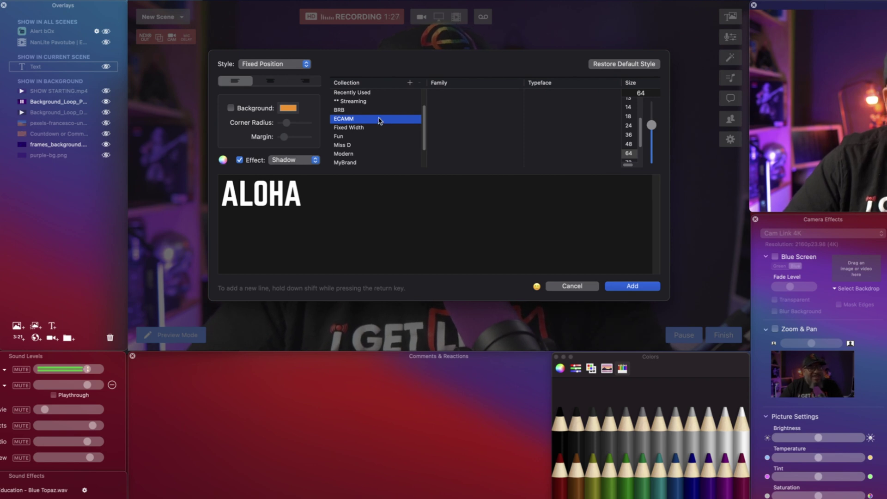
pyautogui.scroll(3, 379, 121)
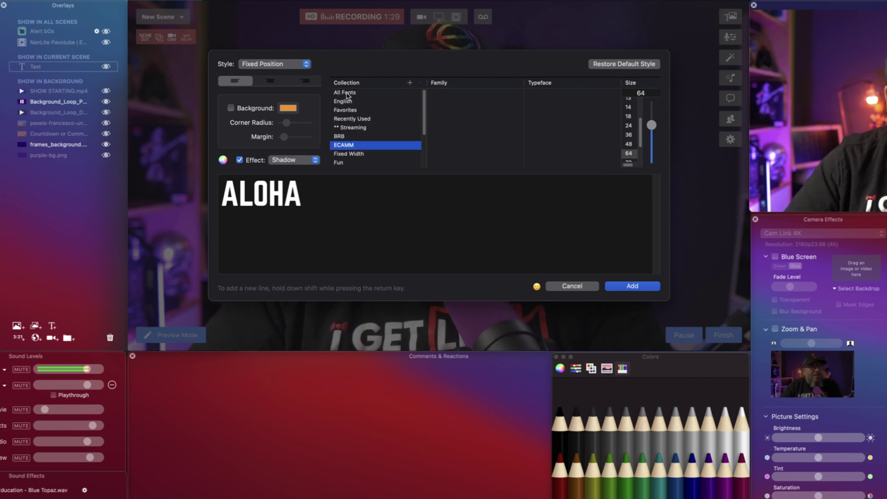
pyautogui.click(346, 92)
# Drag the Norwester font into the ECAMM collection.
pyautogui.scroll(-3, 471, 125)
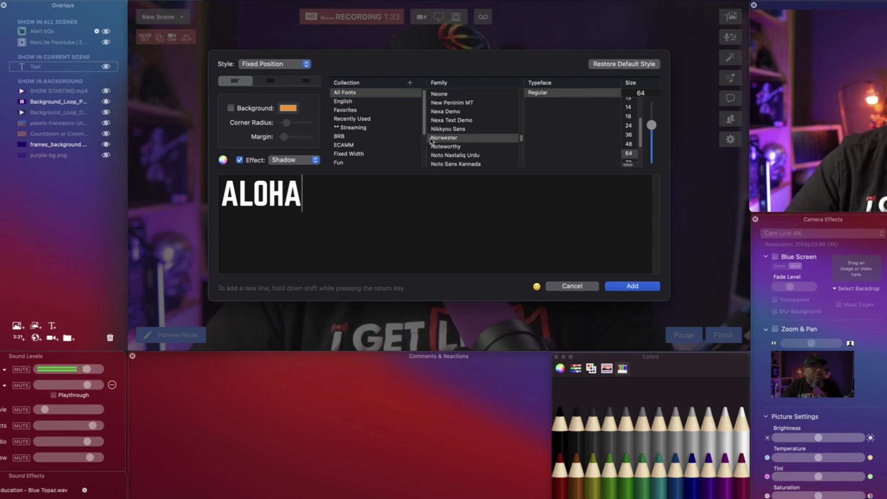
pyautogui.moveTo(439, 140); pyautogui.dragTo(351, 148)
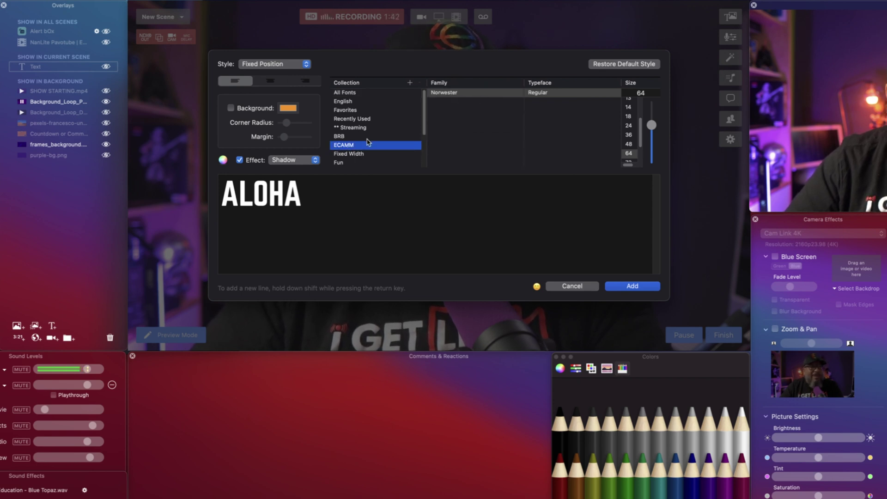
pyautogui.click(348, 93)
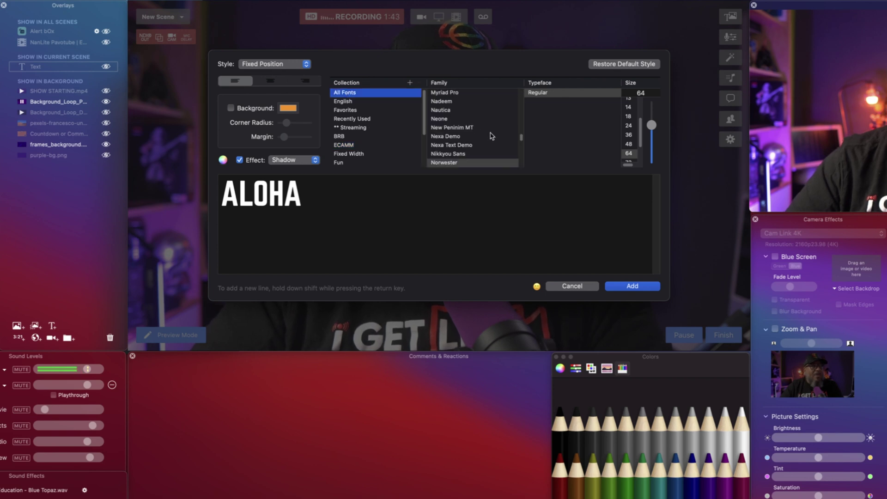
# Preview ALOHA in Open Sans and add Open Sans to the ECAMM collection.
pyautogui.scroll(-3, 487, 139)
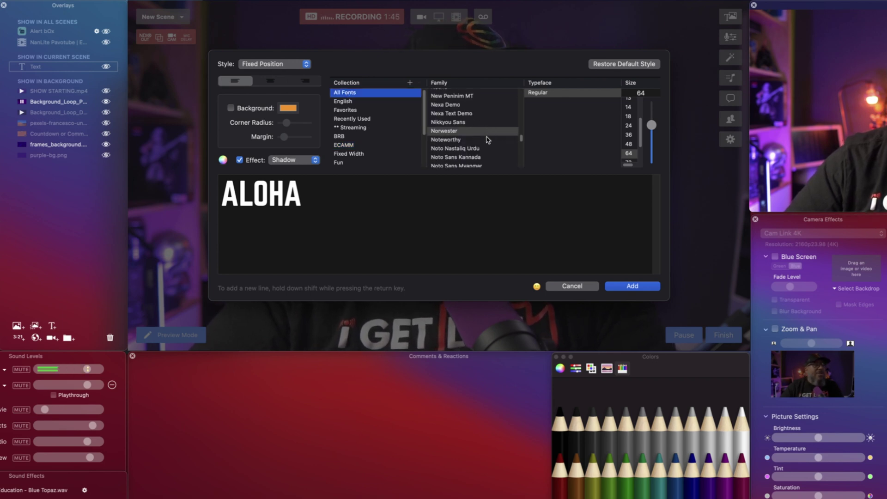
pyautogui.scroll(-3, 488, 139)
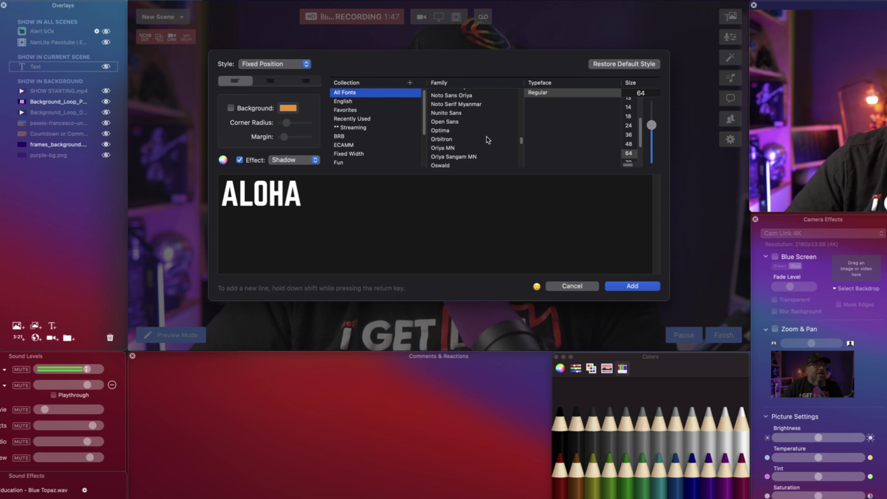
pyautogui.scroll(2, 488, 140)
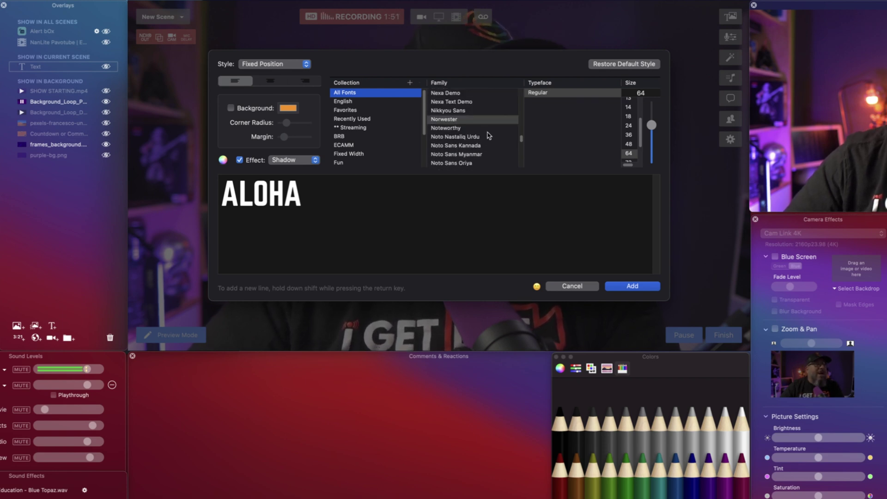
pyautogui.scroll(-5, 488, 135)
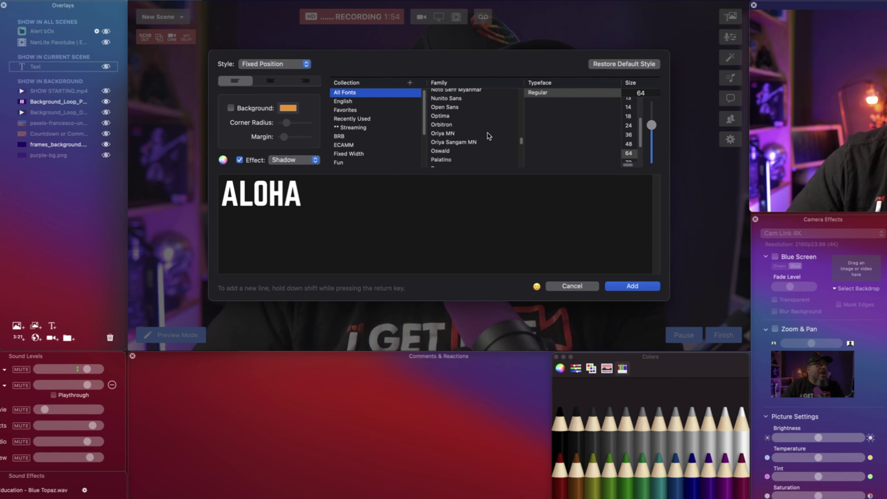
pyautogui.scroll(1, 488, 135)
pyautogui.click(452, 119)
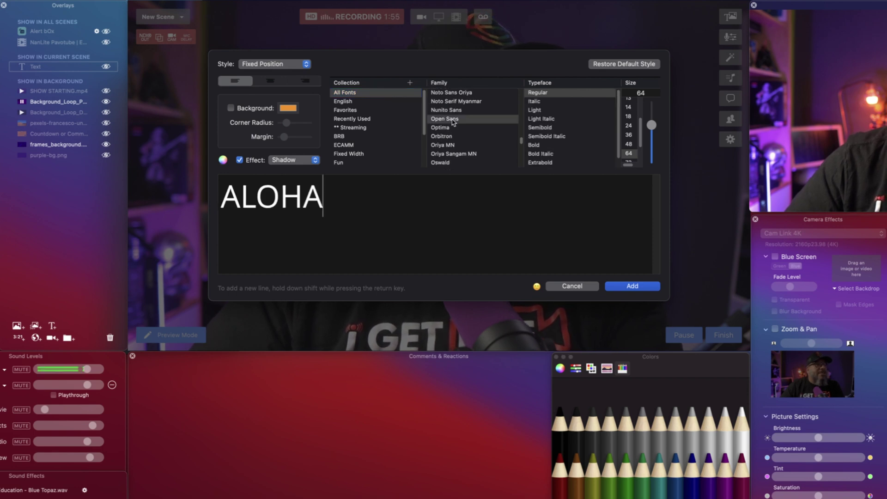
pyautogui.moveTo(452, 120); pyautogui.dragTo(355, 144)
pyautogui.scroll(7, 443, 138)
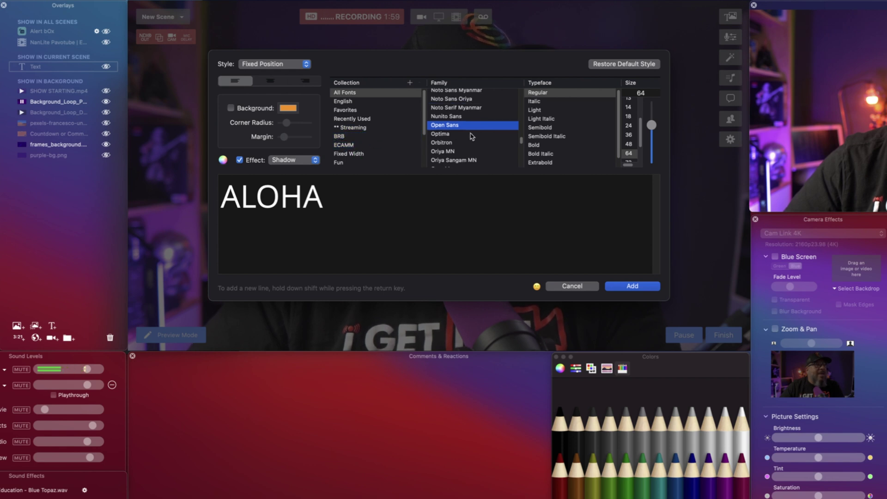
pyautogui.scroll(7, 471, 136)
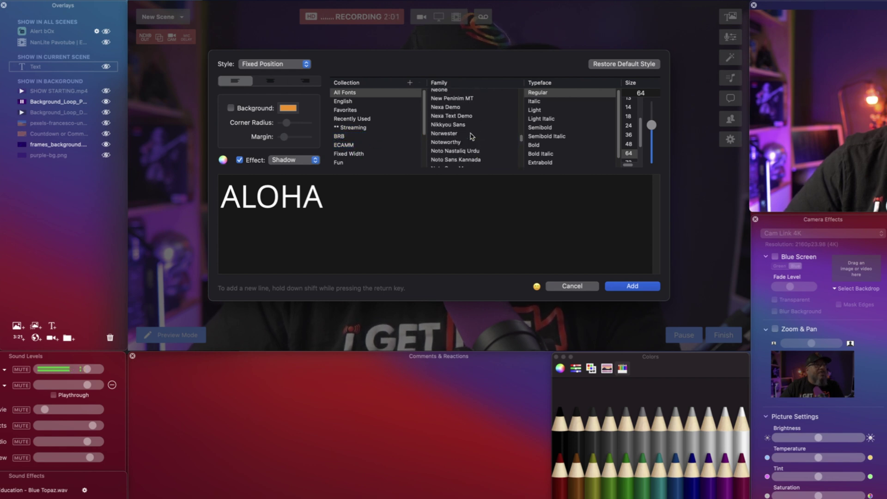
pyautogui.scroll(8, 471, 135)
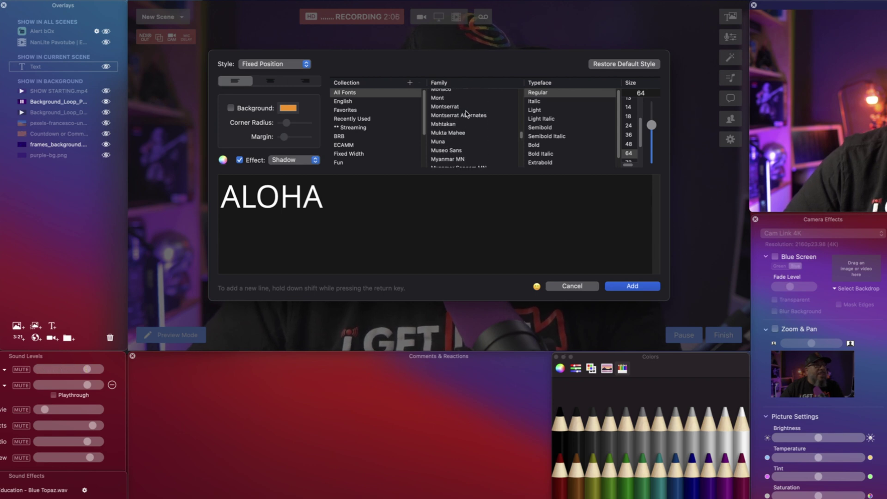
# Put Montserrat in the BRB collection and Kollektif in ECAMM, then view ECAMM's fonts.
pyautogui.click(453, 107)
pyautogui.moveTo(450, 96); pyautogui.dragTo(350, 138)
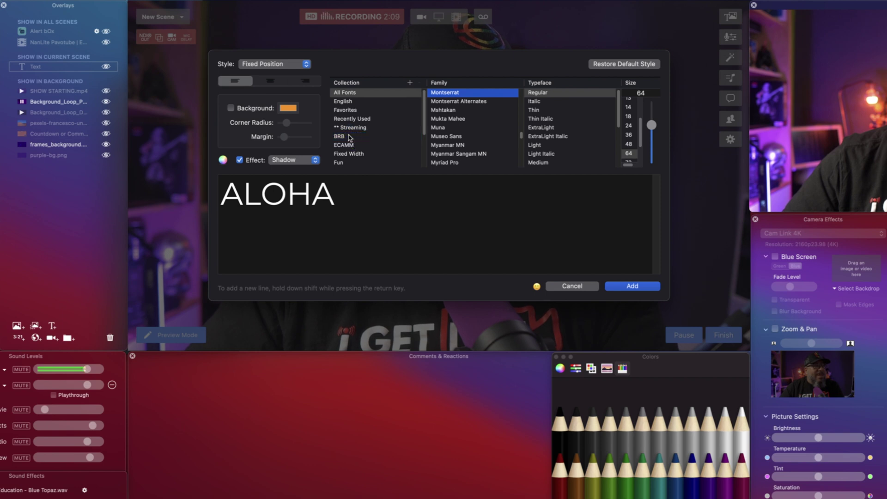
pyautogui.scroll(10, 489, 129)
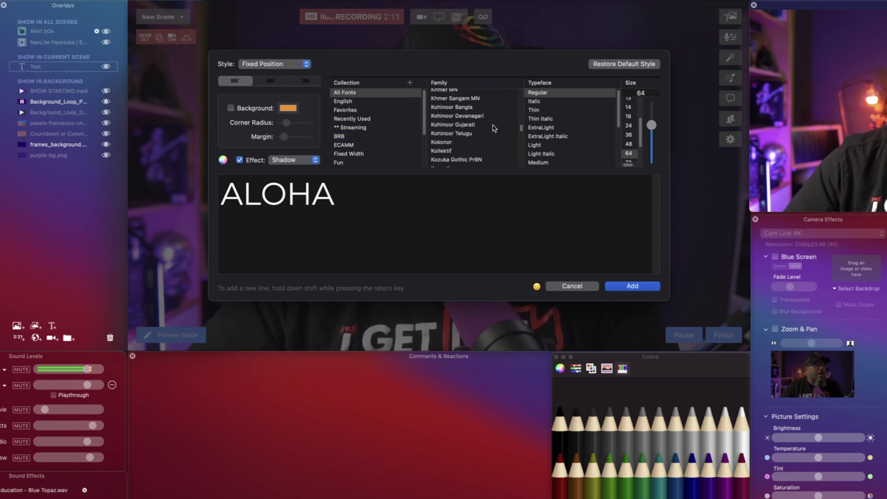
pyautogui.scroll(1, 494, 129)
pyautogui.scroll(-1, 492, 130)
pyautogui.click(446, 152)
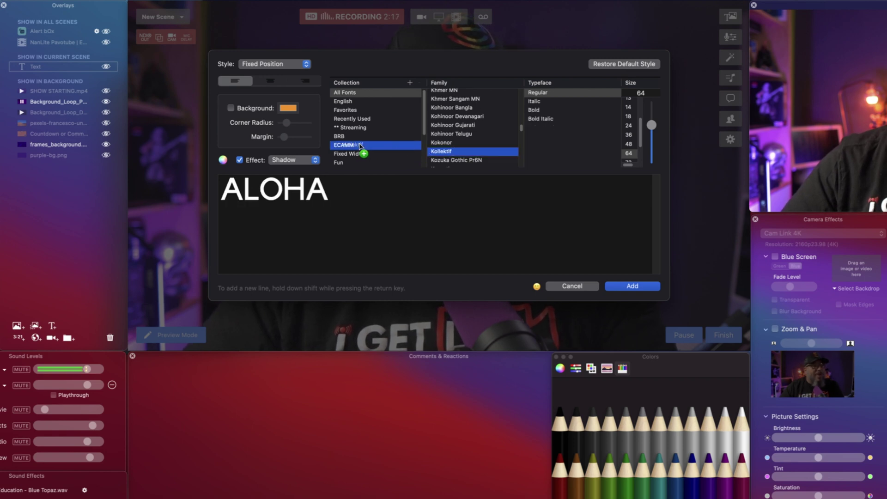
pyautogui.click(350, 146)
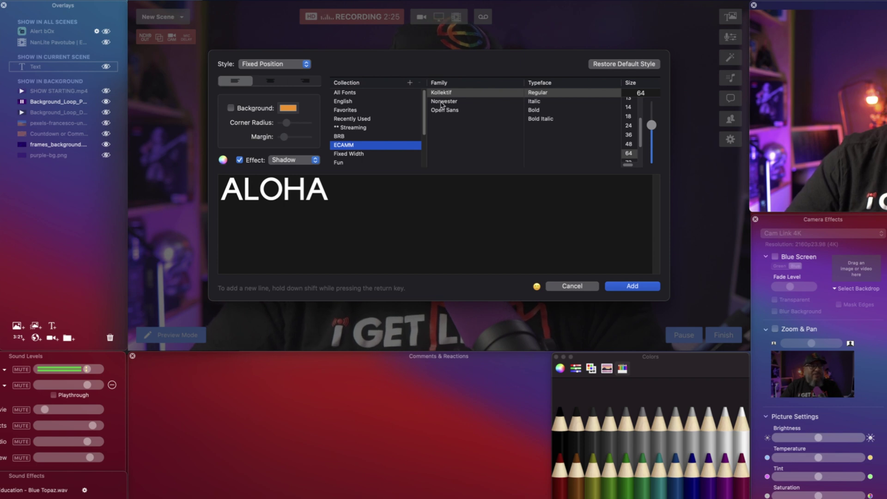
# Try ALOHA in Norwester, Open Sans and Kollektif, settling on Norwester.
pyautogui.click(441, 102)
pyautogui.click(443, 110)
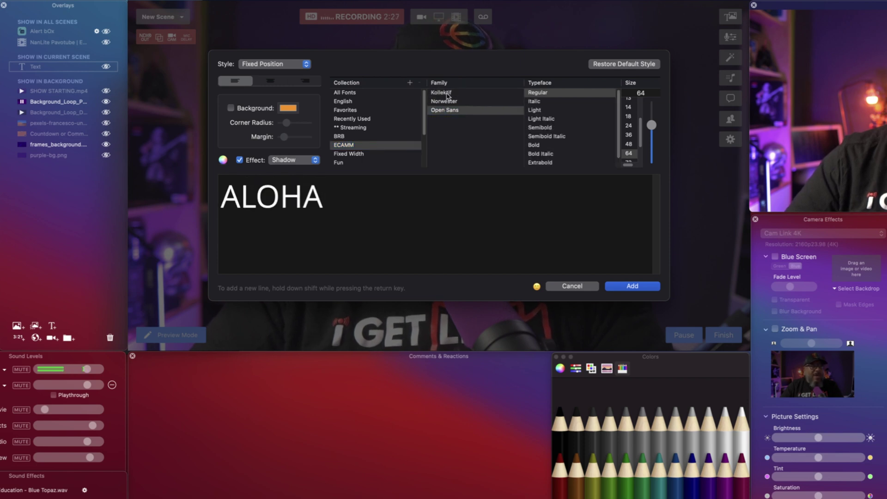
pyautogui.click(441, 93)
pyautogui.click(443, 102)
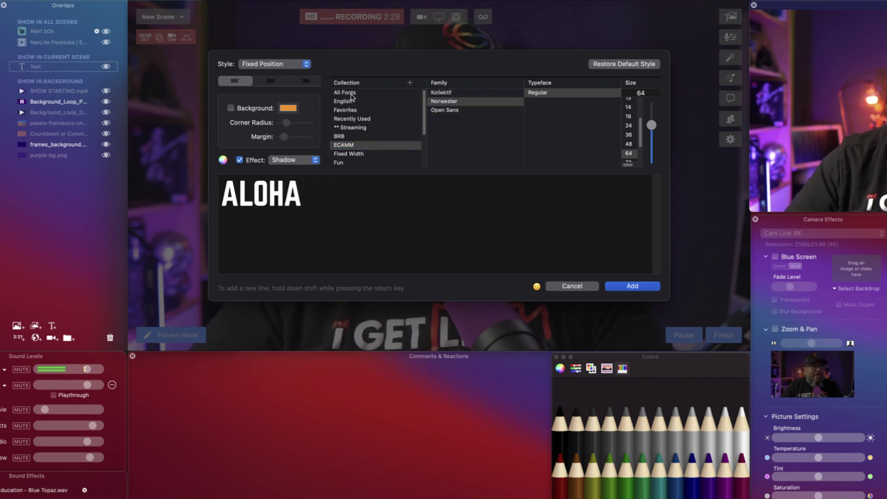
# Add Montserrat from All Fonts to the ECAMM collection.
pyautogui.click(352, 94)
pyautogui.scroll(4, 457, 135)
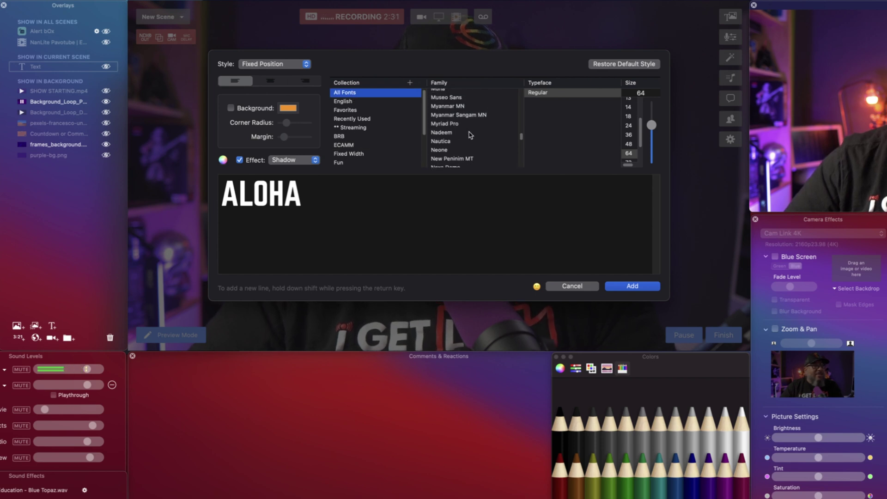
pyautogui.scroll(1, 470, 135)
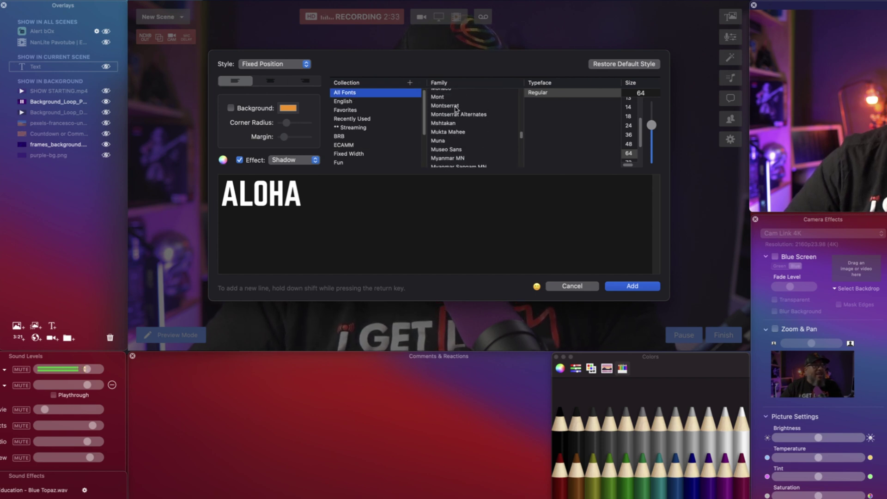
pyautogui.click(447, 107)
pyautogui.moveTo(440, 116); pyautogui.dragTo(349, 146)
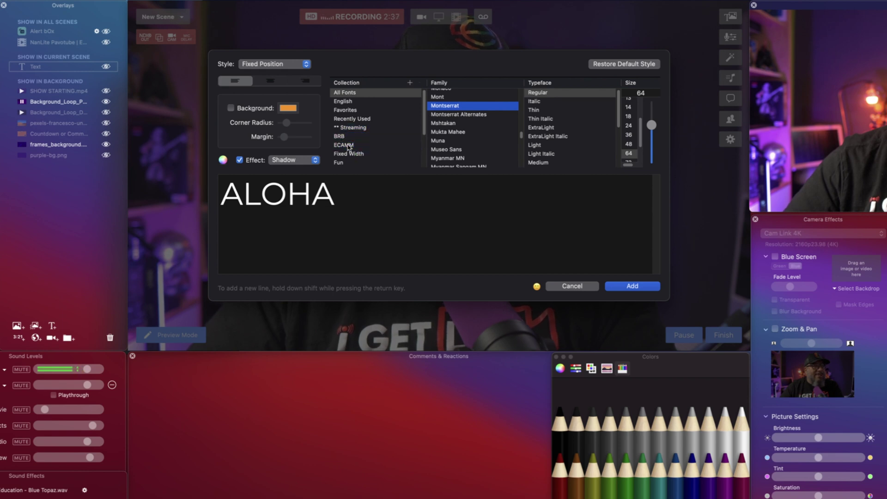
pyautogui.click(347, 145)
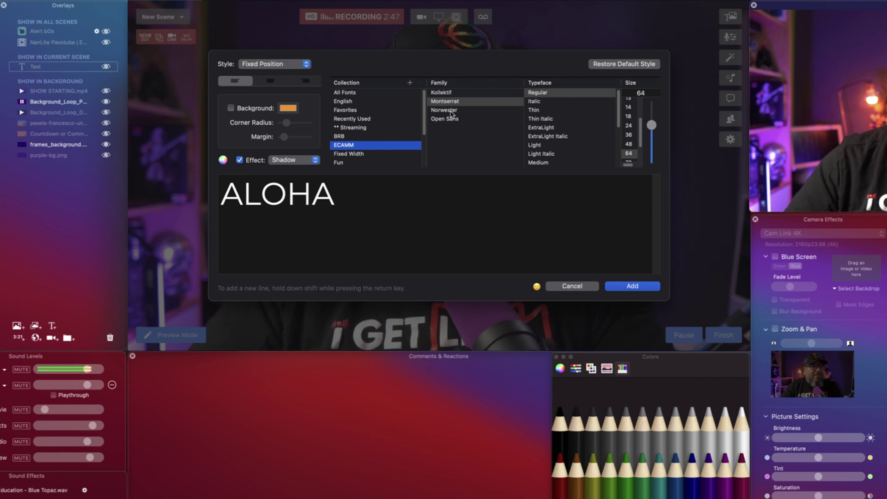
# Set ALOHA back to Norwester and add it to the scene as an overlay.
pyautogui.click(452, 111)
pyautogui.press('super+a')
pyautogui.click(644, 287)
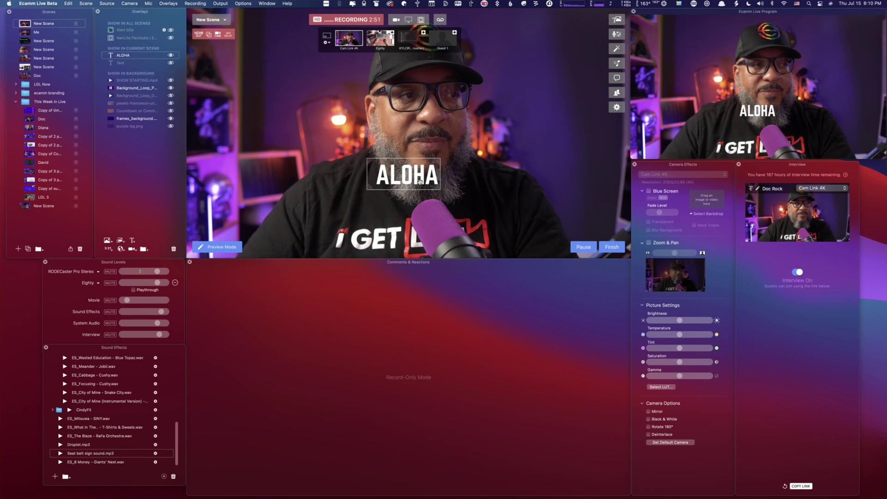
# Enlarge the ALOHA overlay and move it lower across the camera view.
pyautogui.scroll(3, 419, 181)
pyautogui.scroll(-4, 420, 181)
pyautogui.scroll(5, 420, 182)
pyautogui.scroll(-3, 419, 181)
pyautogui.scroll(4, 419, 181)
pyautogui.scroll(-3, 420, 181)
pyautogui.scroll(4, 420, 181)
pyautogui.moveTo(420, 181); pyautogui.dragTo(456, 229)
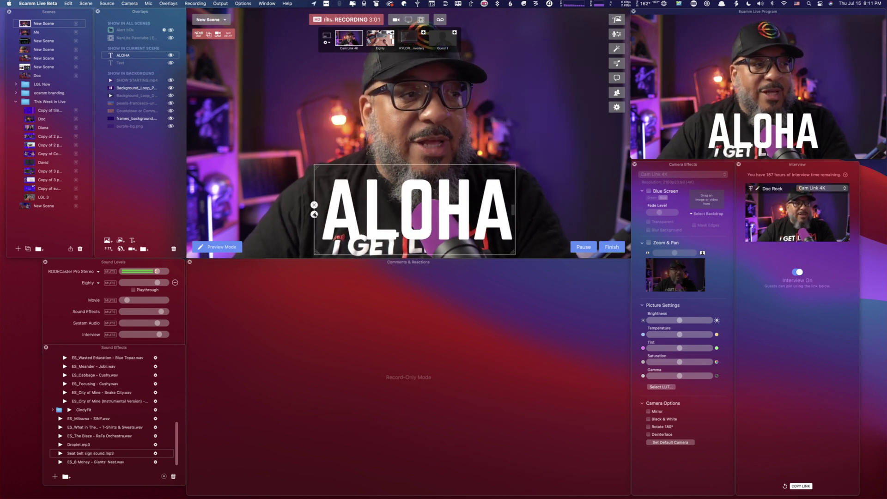
# Change the ALOHA overlay's style to Fly In From Right and save it.
pyautogui.click(314, 213)
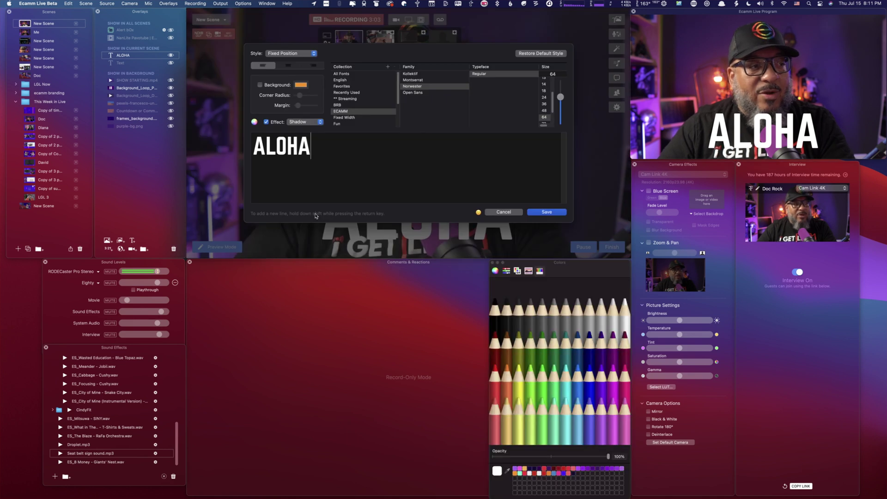
pyautogui.click(294, 56)
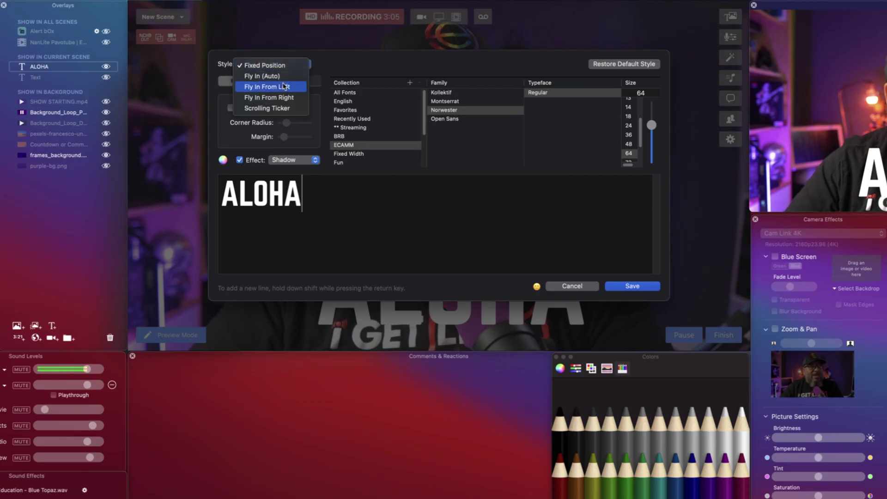
pyautogui.click(287, 97)
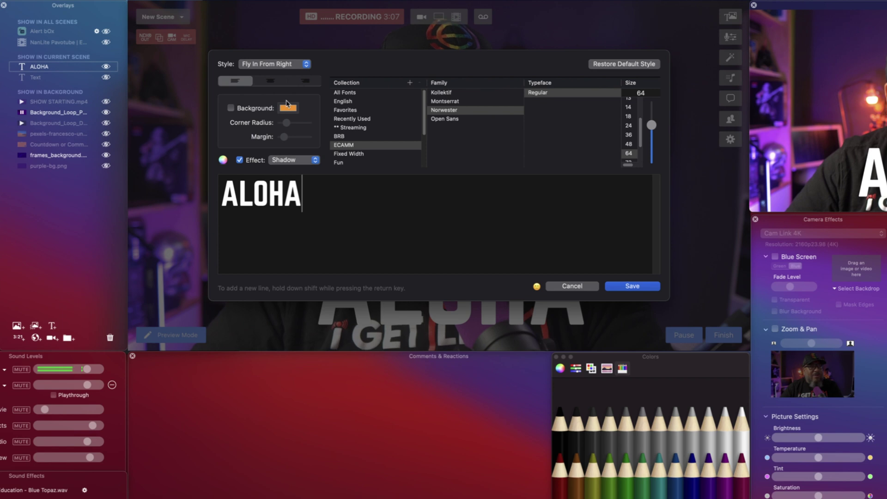
pyautogui.click(630, 286)
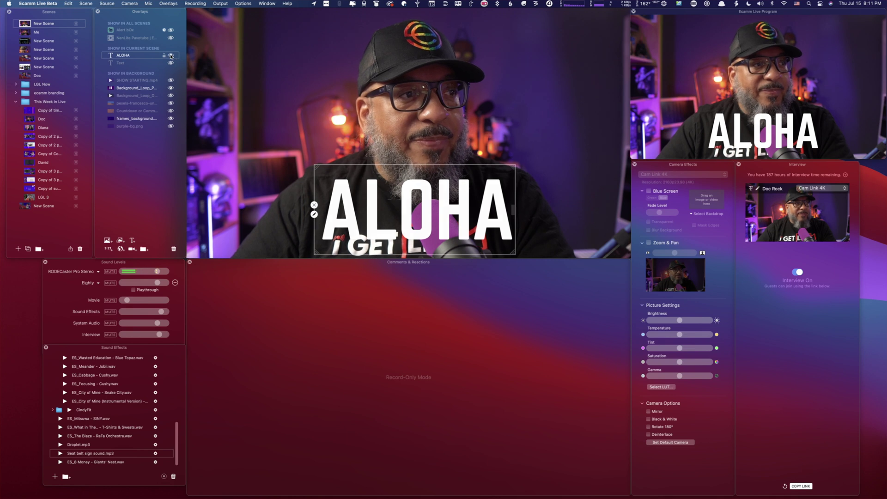
pyautogui.click(171, 55)
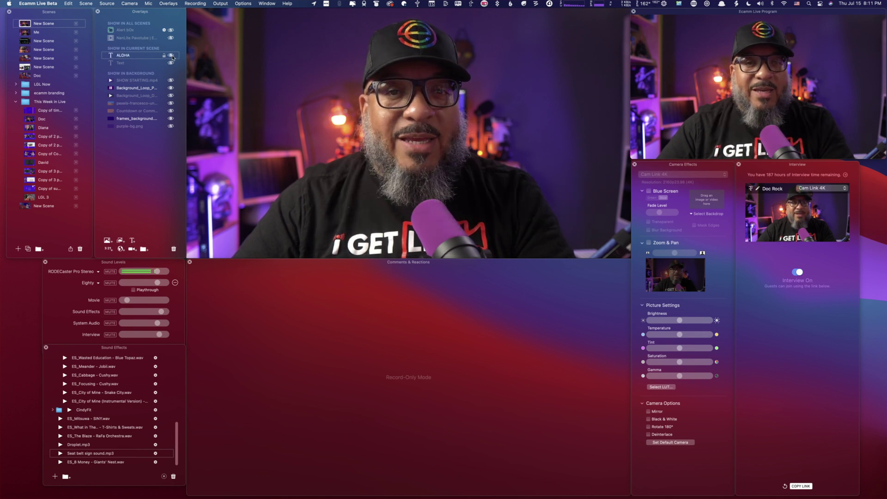
pyautogui.click(171, 55)
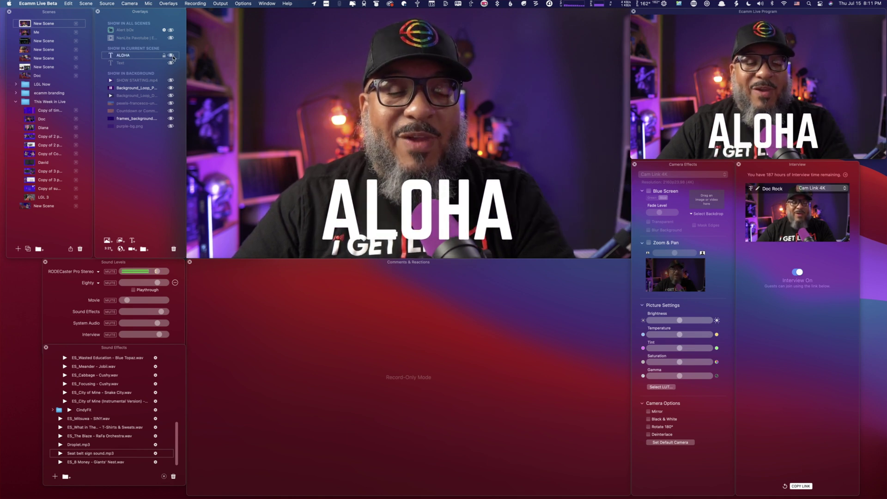
pyautogui.moveTo(314, 215)
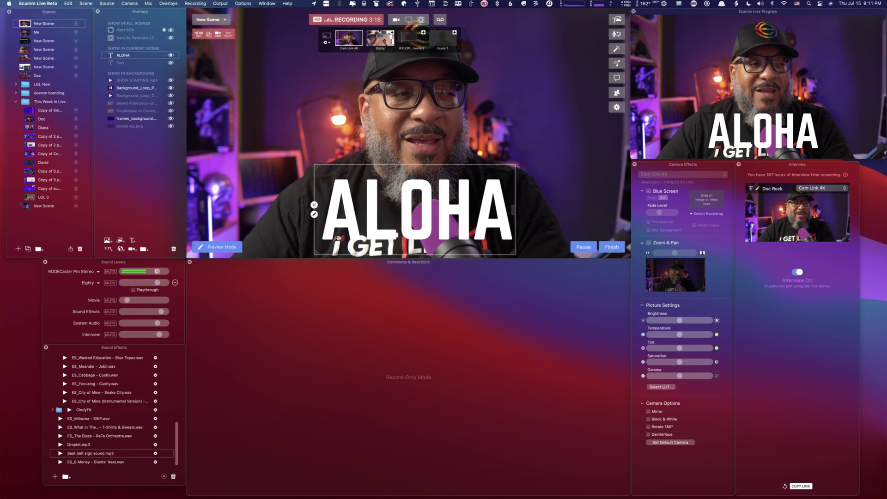
pyautogui.click(314, 215)
# Add an orange background with adjusted corner radius to ALOHA, remove its shadow, and save.
pyautogui.click(265, 85)
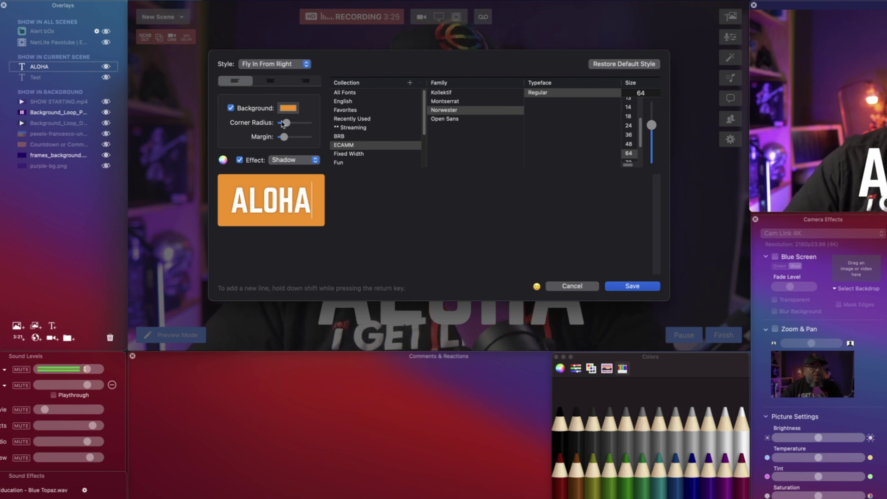
pyautogui.moveTo(288, 124)
pyautogui.mouseDown()
pyautogui.moveTo(318, 127)
pyautogui.moveTo(267, 127)
pyautogui.moveTo(300, 125)
pyautogui.moveTo(287, 125)
pyautogui.moveTo(285, 137)
pyautogui.moveTo(302, 138)
pyautogui.moveTo(287, 142)
pyautogui.mouseUp()
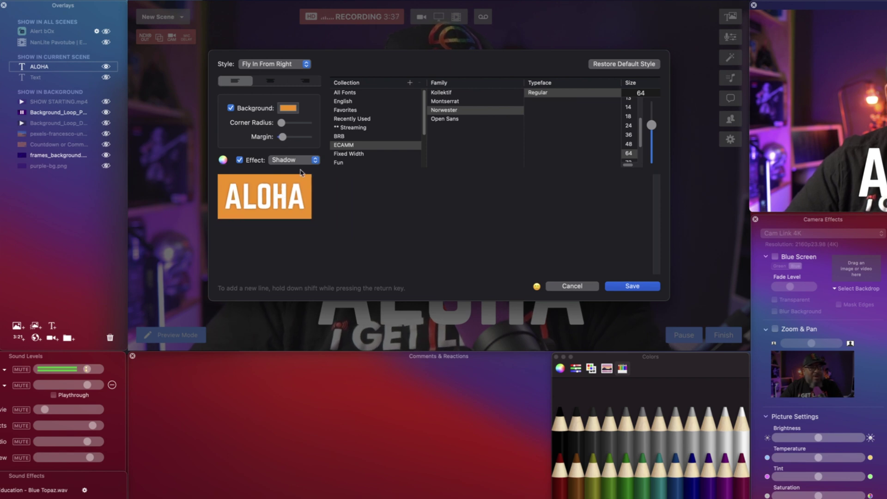
pyautogui.click(240, 160)
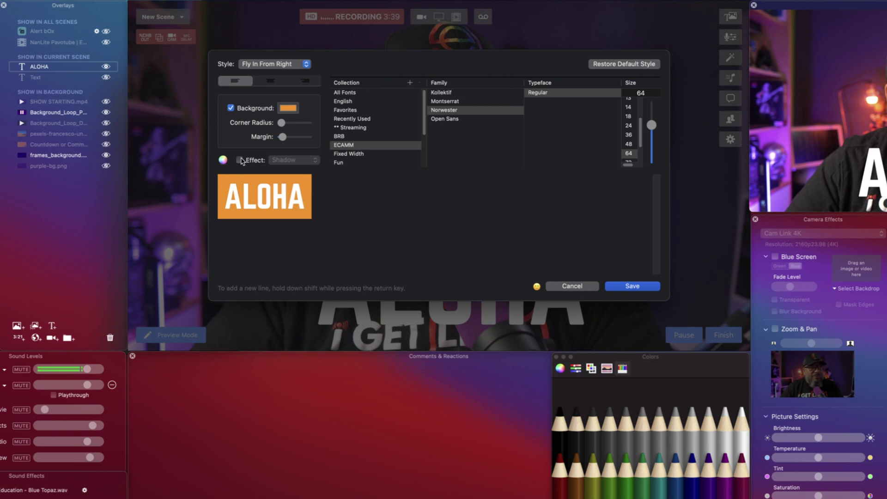
pyautogui.click(631, 287)
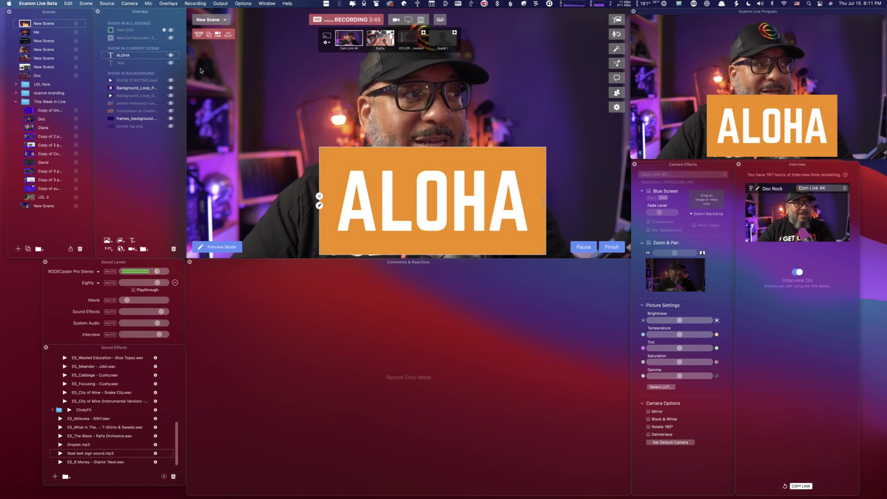
# Hide and reshow the ALOHA overlay to replay its fly-in.
pyautogui.click(172, 55)
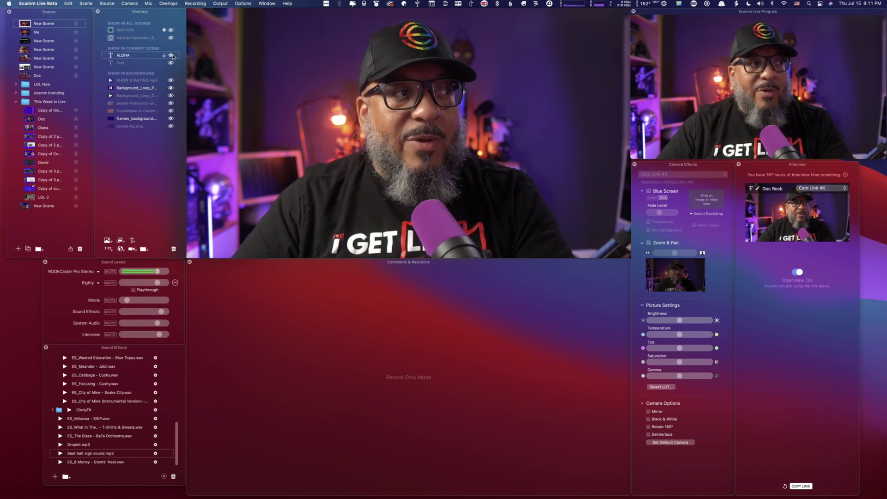
pyautogui.click(172, 55)
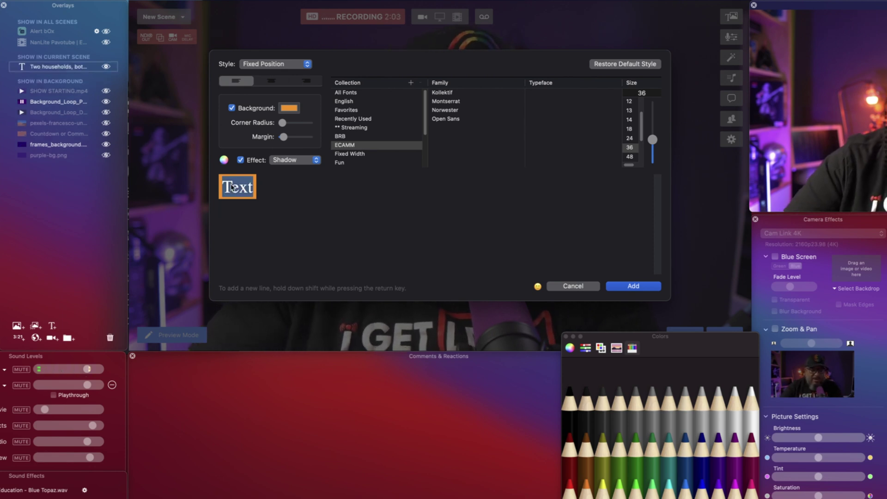
# Paste the Romeo and Juliet prologue as the text and colour it Snow.
pyautogui.write("Two households, both alike in dignity, In fair Verona, where we lay our scene, From ancient grudge break to new mutiny, Where civil blood makes civil hands unclean. From forth the fatal loins of these two foes A pair of star-cross'd lovers take their life; Whose misadventured piteous overthrows Do with their death bury their parents' strife. The fearful passage of their death-mark'd love, And the continuance of their parents' rage, Which, but their children's end, nought could remove, Is now the two hours' traffic of our stage; The which if you with patient ears attend, What here shall miss, our toil shall strive to mend.")
pyautogui.press('super+a')
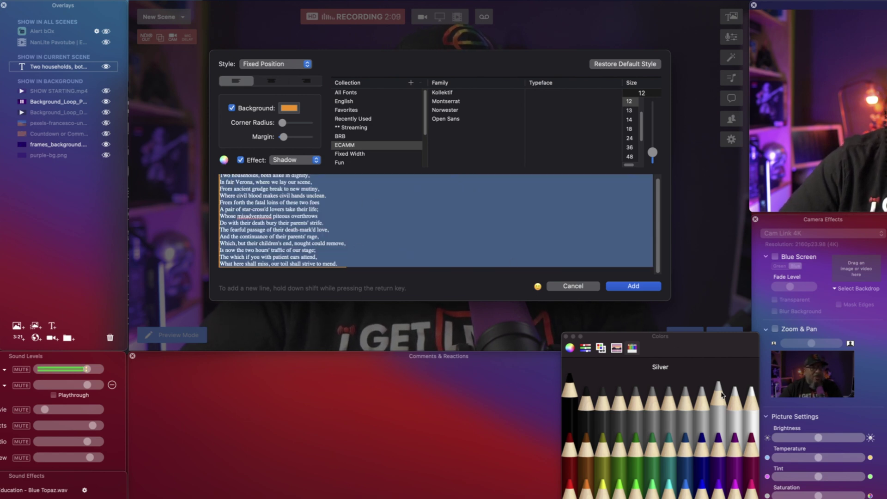
pyautogui.click(750, 403)
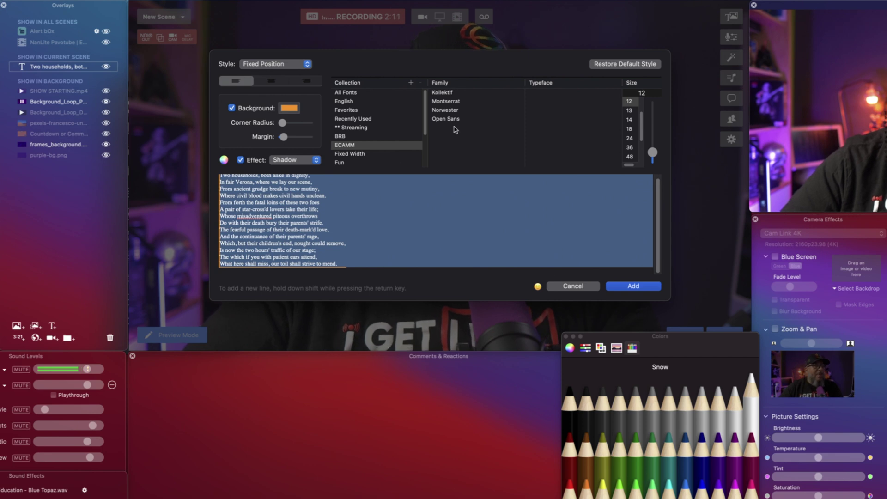
# Set the prologue in Montserrat Medium at size 24 and add it as an overlay.
pyautogui.click(458, 102)
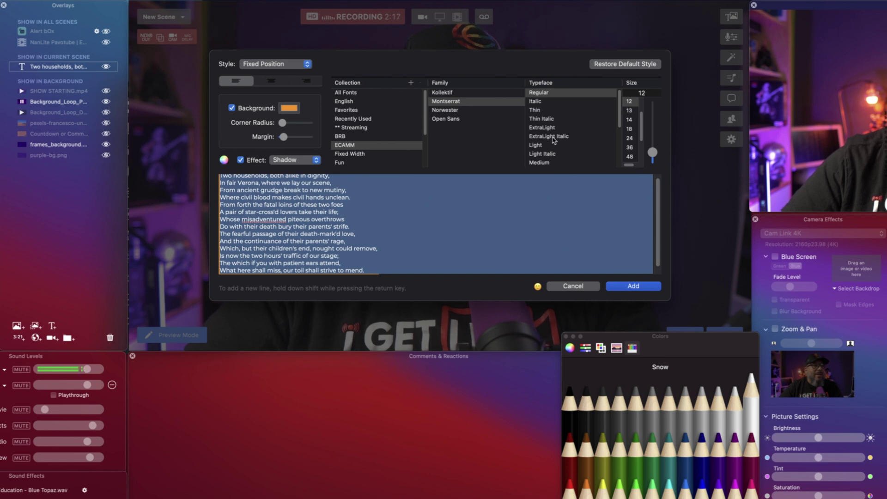
pyautogui.click(550, 163)
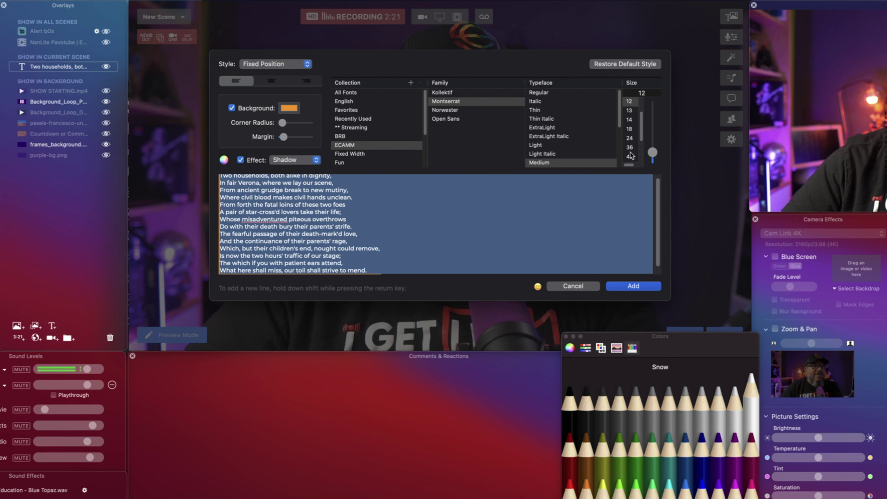
pyautogui.click(629, 139)
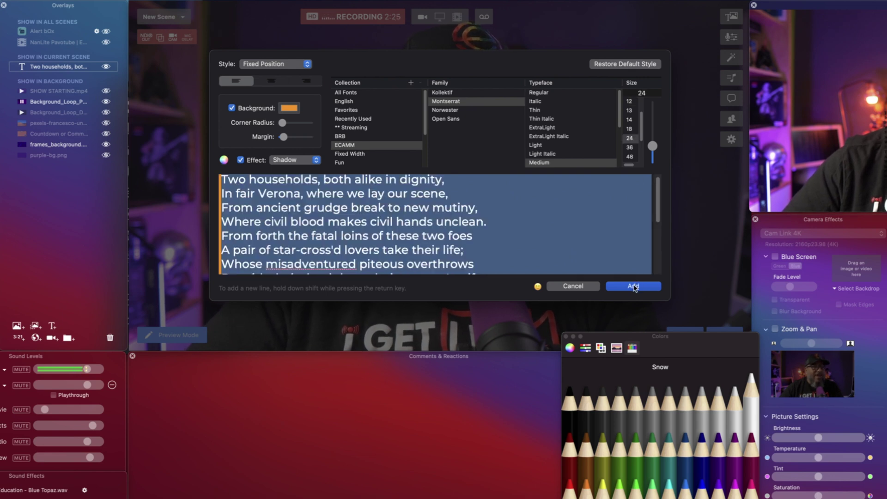
pyautogui.click(633, 287)
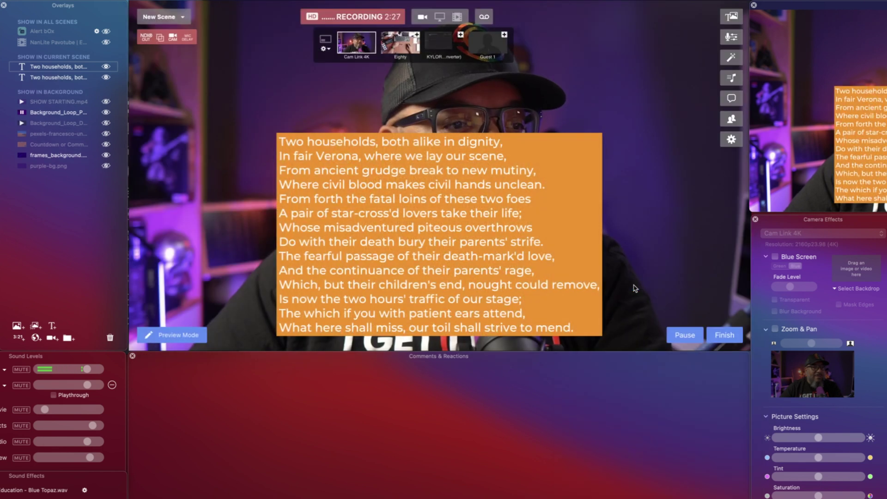
# Nudge the prologue overlay and switch its style from Fixed Position to Scrolling Ticker.
pyautogui.moveTo(475, 248); pyautogui.dragTo(470, 243)
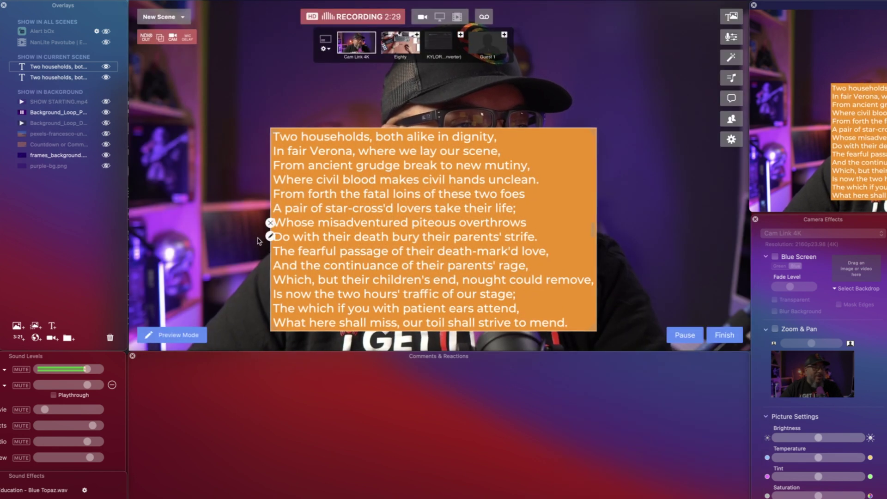
pyautogui.click(271, 236)
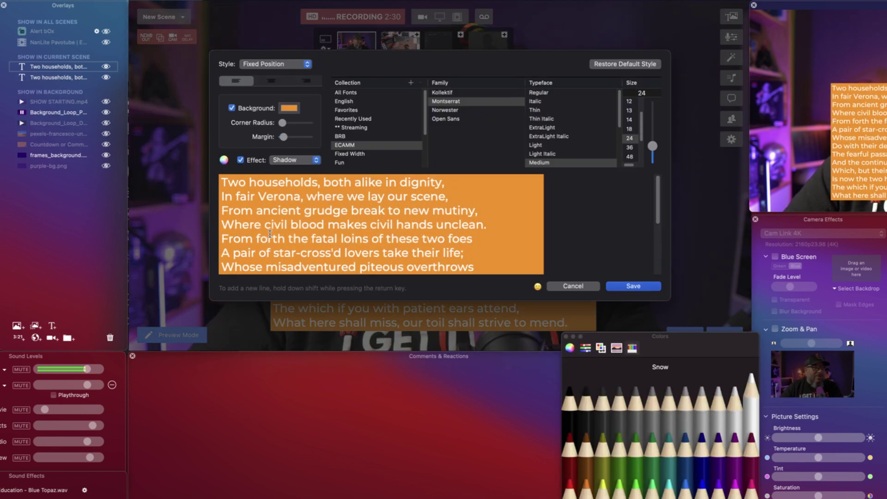
pyautogui.click(281, 66)
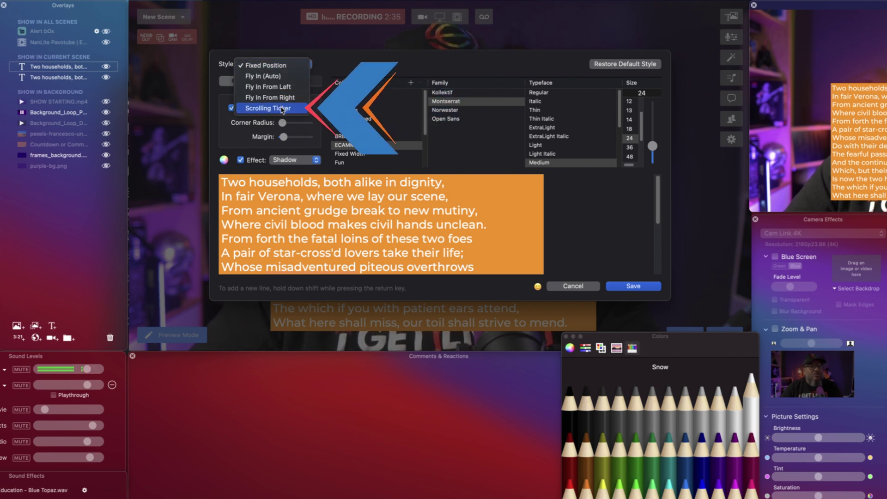
pyautogui.click(282, 109)
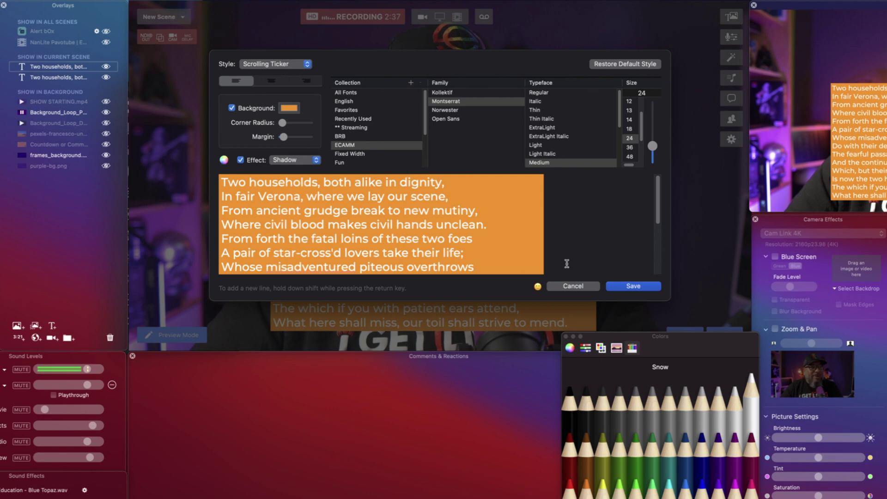
pyautogui.click(622, 284)
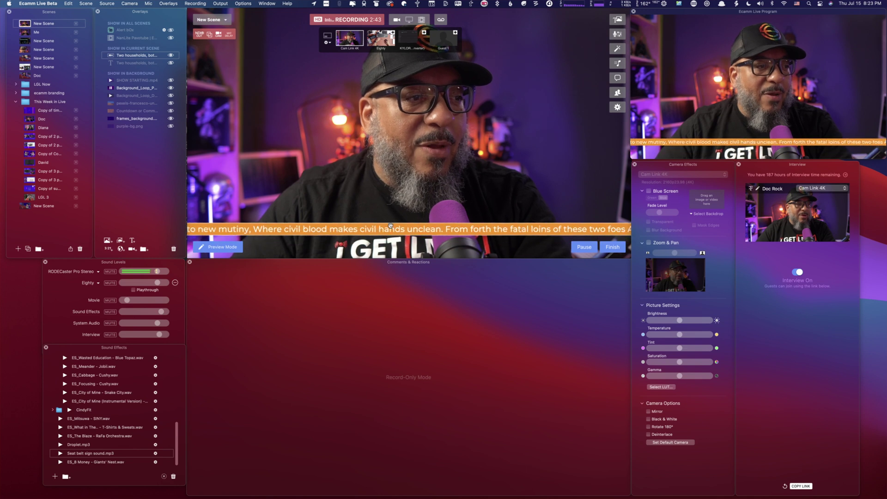
# Reposition the ticker on the video and reopen its text style settings.
pyautogui.moveTo(390, 228)
pyautogui.mouseDown()
pyautogui.moveTo(397, 36)
pyautogui.moveTo(399, 233)
pyautogui.mouseUp()
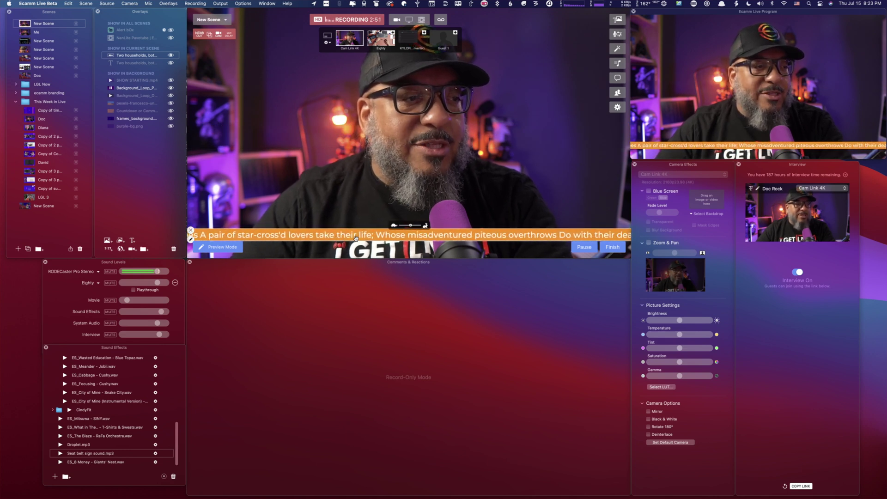
pyautogui.doubleClick(356, 235)
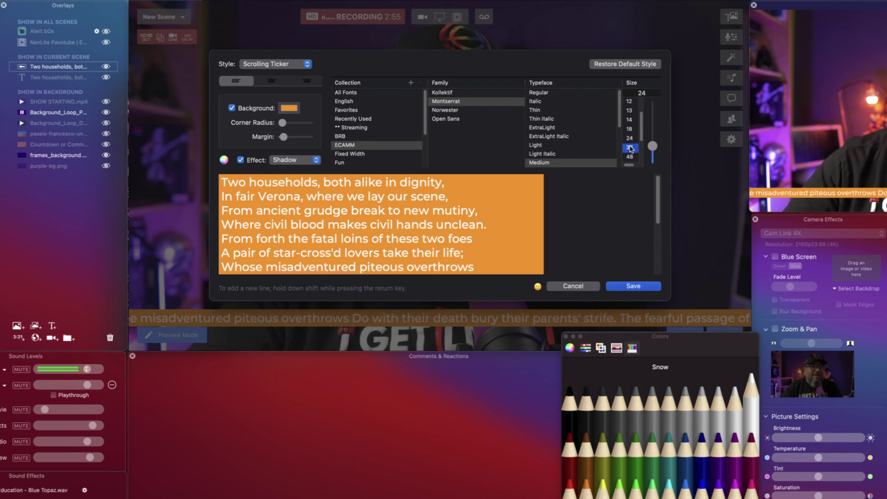
# Set the ticker's prologue text size to 36 and save the change.
pyautogui.click(631, 148)
pyautogui.click(633, 283)
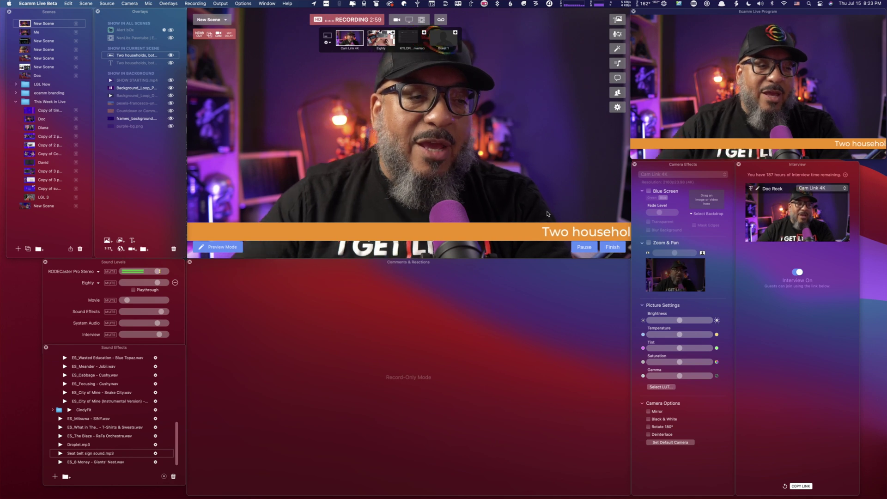
pyautogui.moveTo(464, 245)
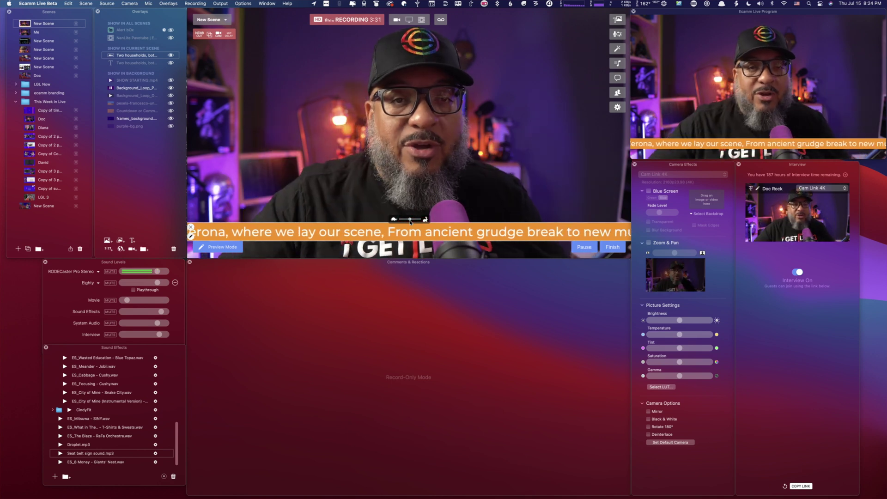
pyautogui.moveTo(379, 168)
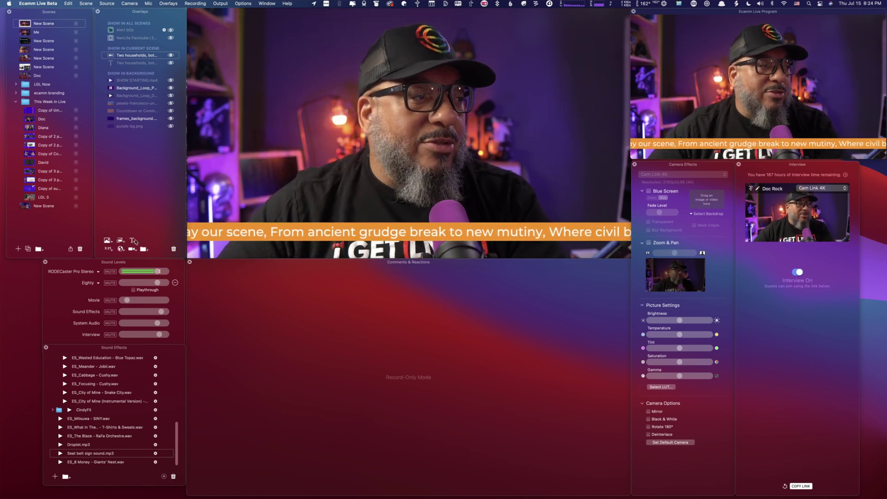
# Start a new Fixed Position text overlay and move the colour picker clear of the font sizes.
pyautogui.click(134, 240)
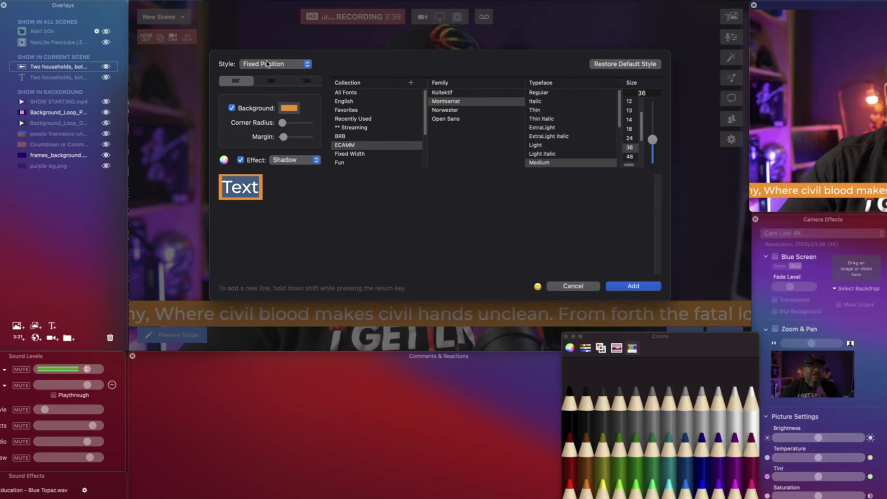
pyautogui.click(267, 64)
pyautogui.click(267, 63)
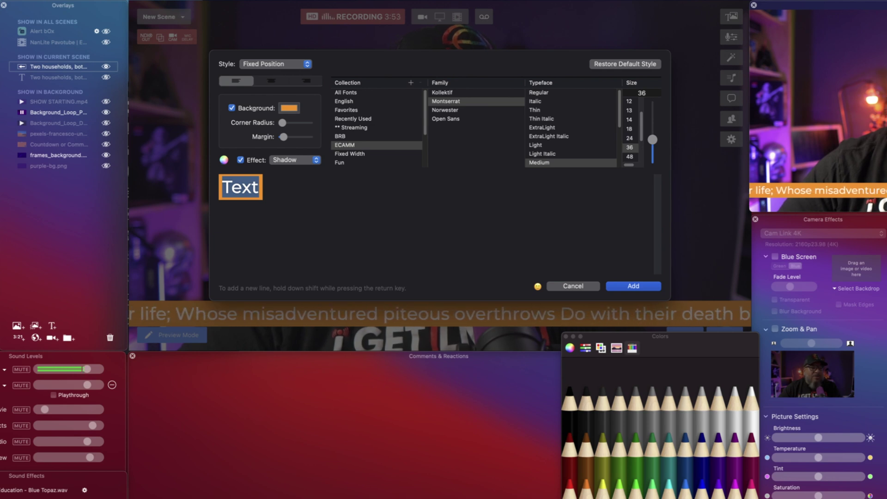
pyautogui.moveTo(687, 356); pyautogui.dragTo(639, 40)
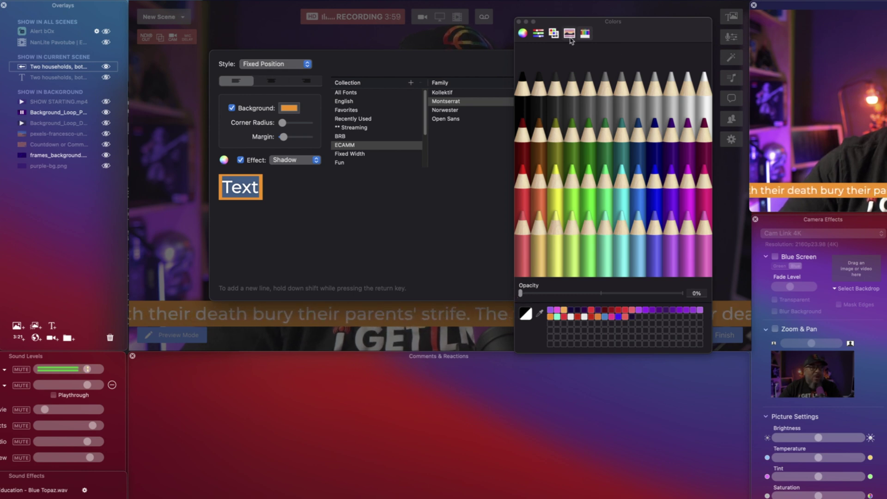
pyautogui.moveTo(637, 34); pyautogui.dragTo(603, 365)
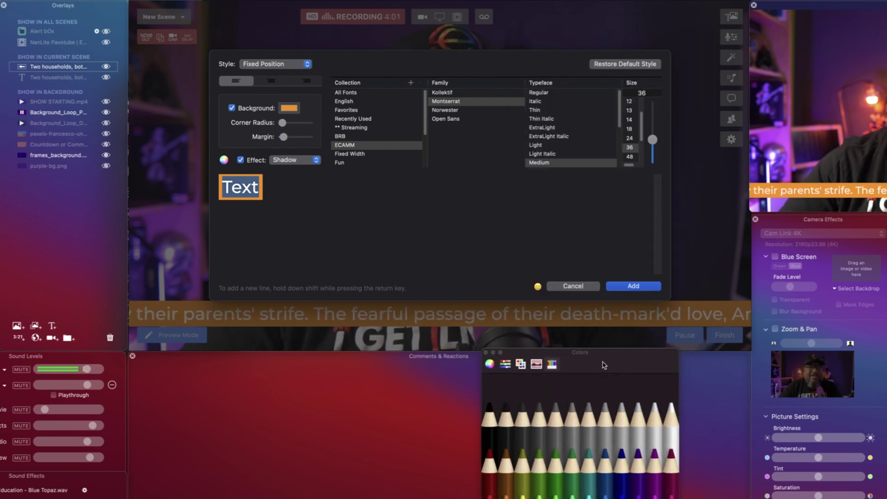
# Add the orange box at the ticker's left end, then duplicate it and shift the copy right.
pyautogui.click(634, 285)
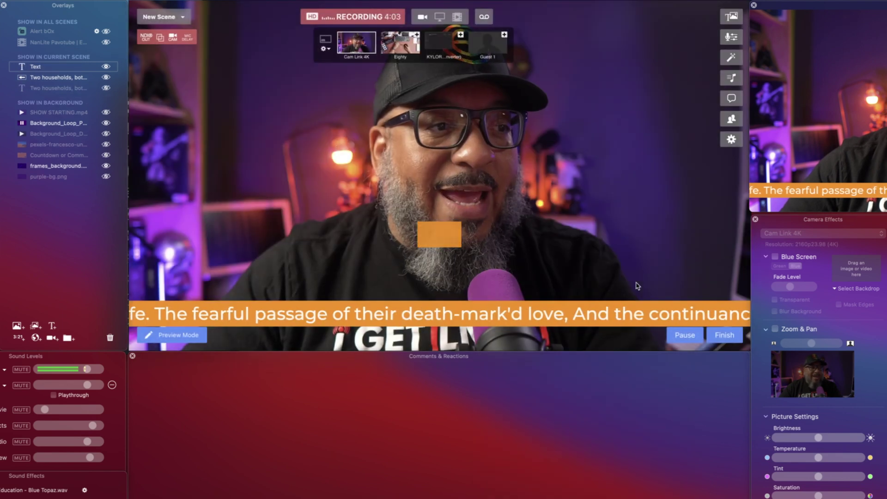
pyautogui.moveTo(440, 238); pyautogui.dragTo(151, 316)
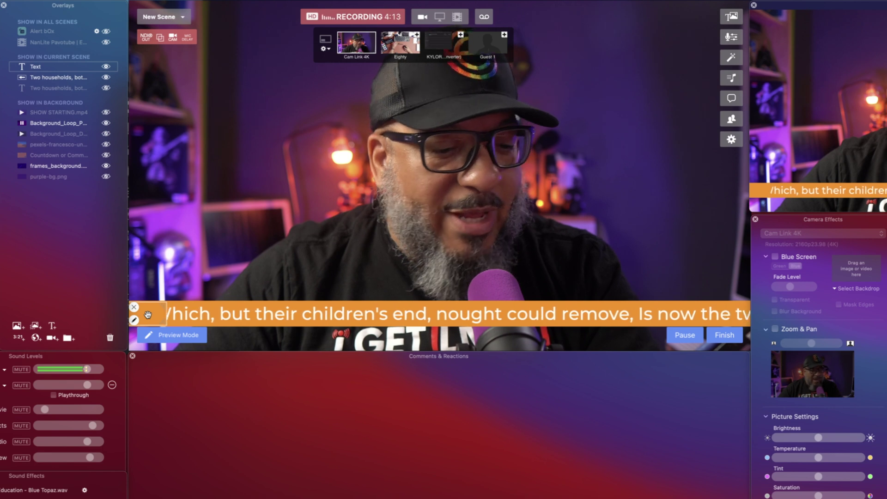
pyautogui.moveTo(148, 315); pyautogui.dragTo(346, 319)
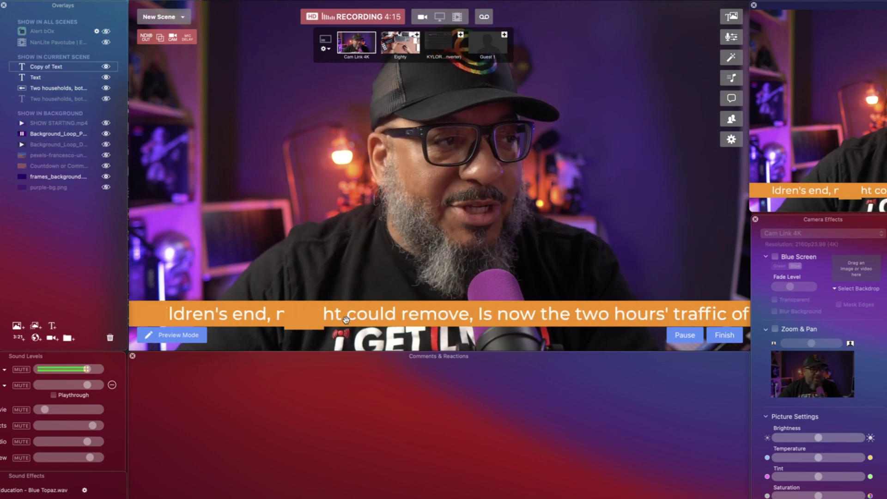
pyautogui.moveTo(718, 314); pyautogui.dragTo(732, 312)
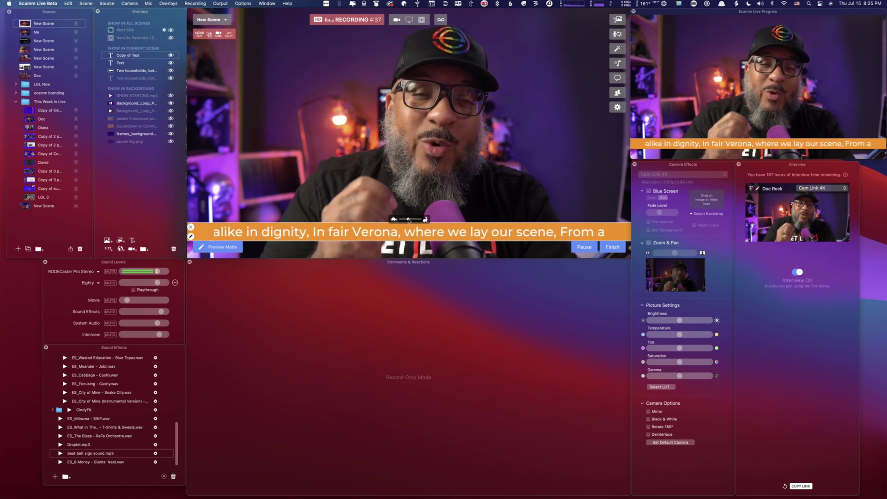
pyautogui.moveTo(460, 181)
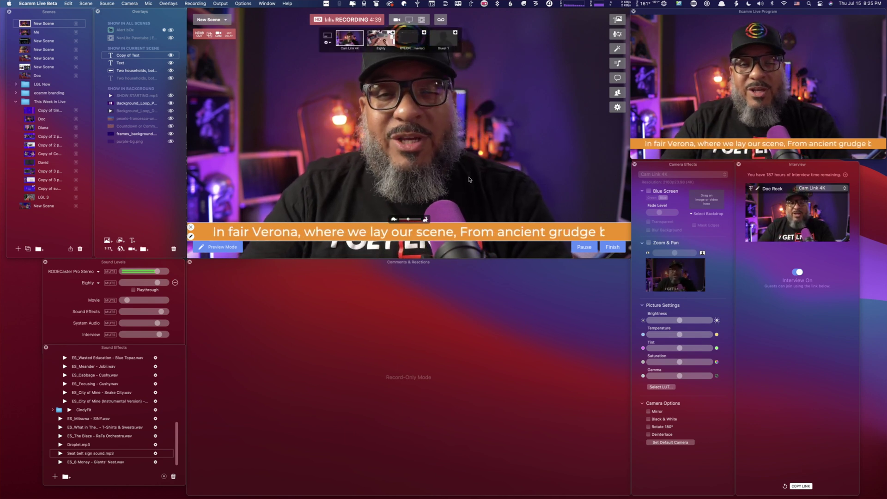